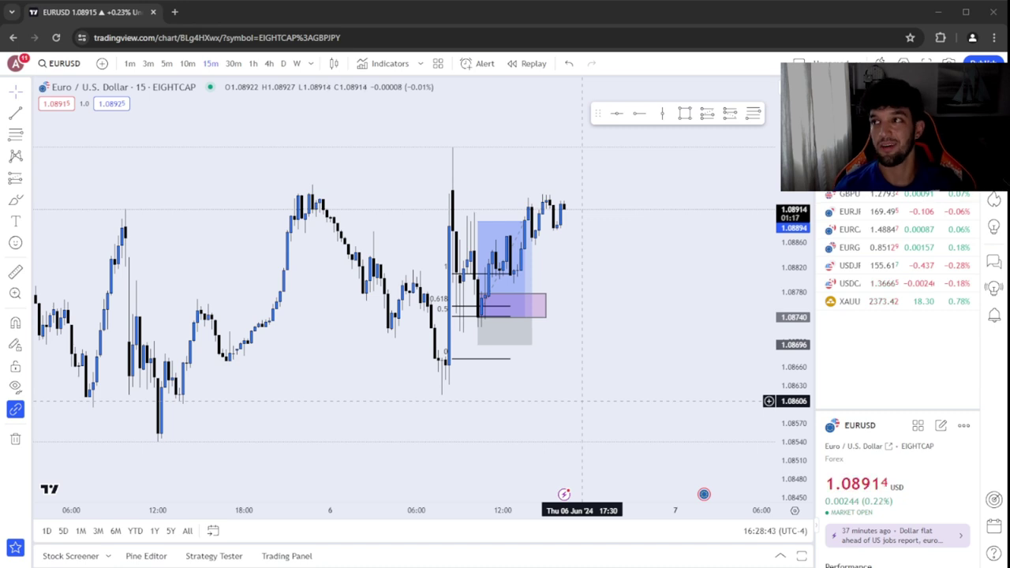
Review the long position's target, stop and ratio, then select and deselect the purple imbalance zone.
click(484, 273)
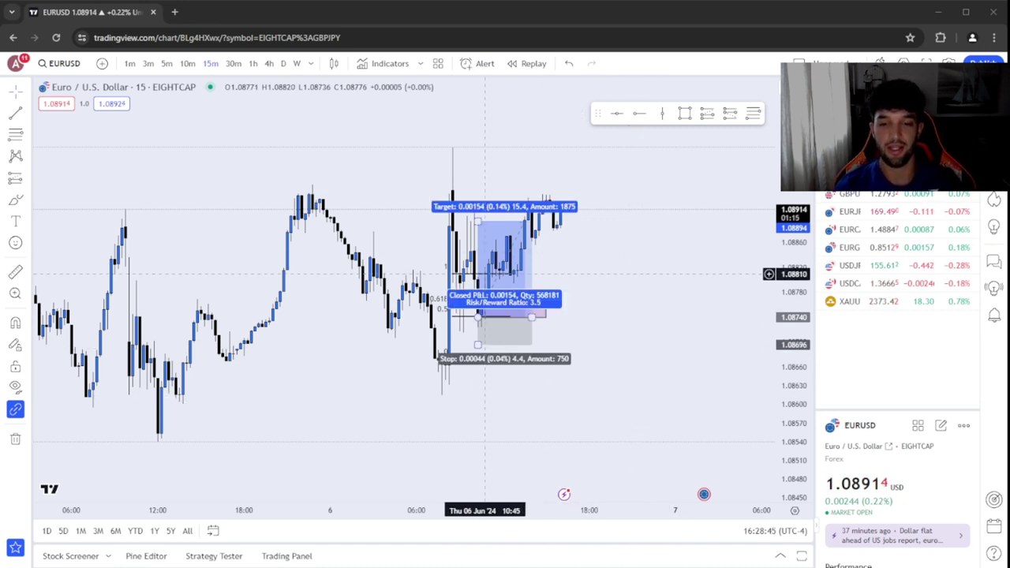
click(557, 397)
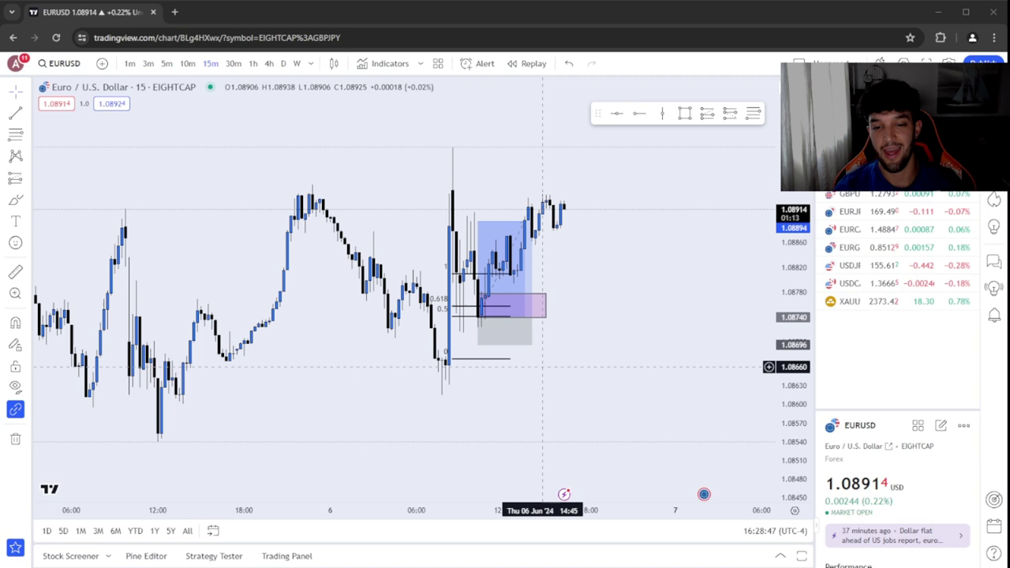
click(510, 284)
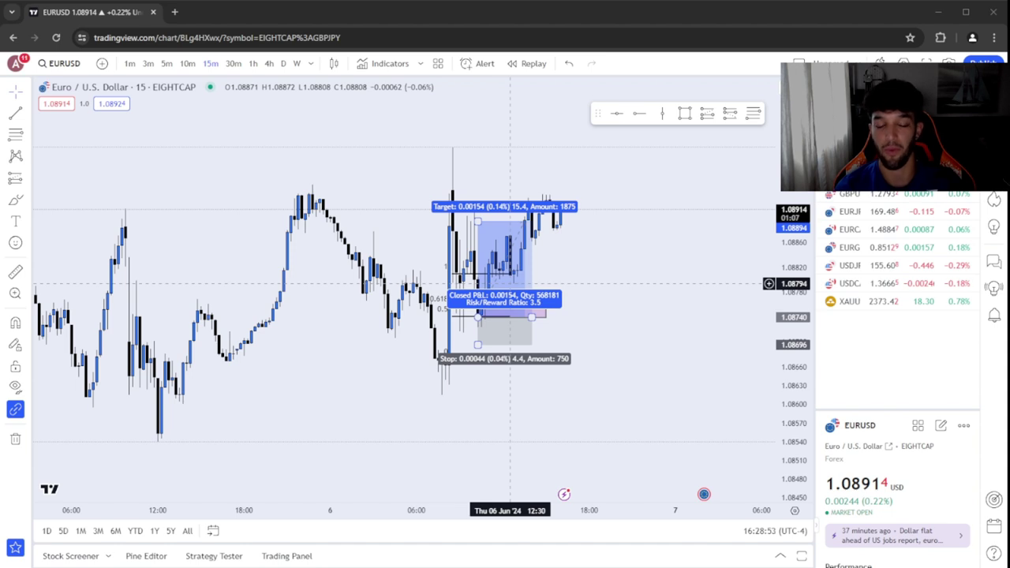
click(510, 293)
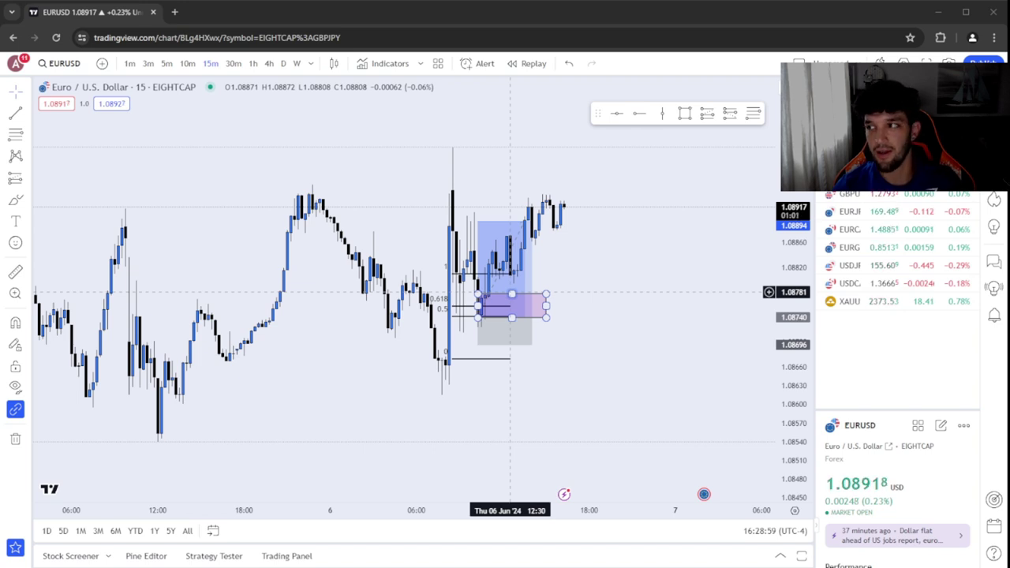
click(552, 295)
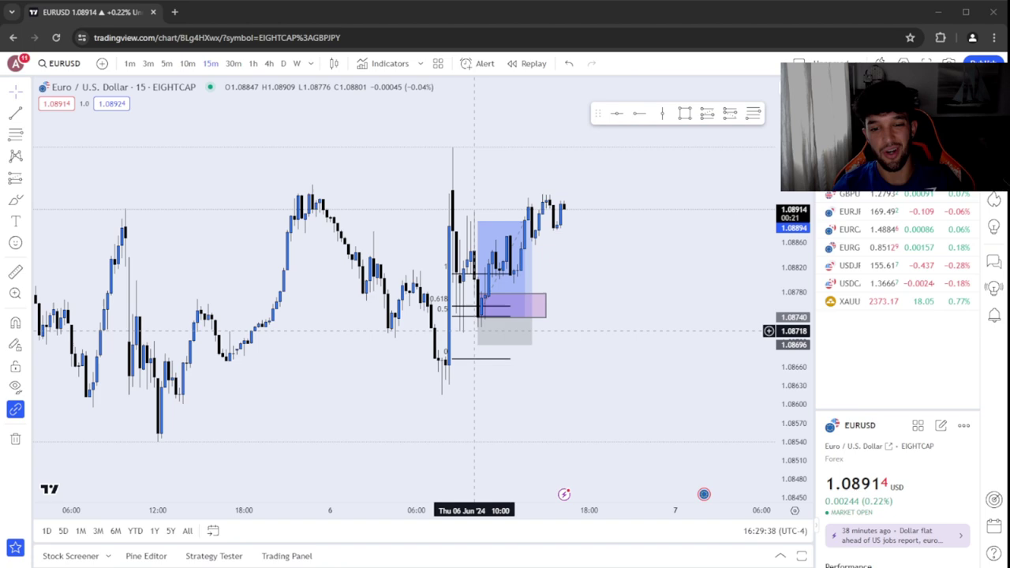
Zoom in and delete the Fibonacci retracement, leaving the purple zone and long-position box.
click(524, 323)
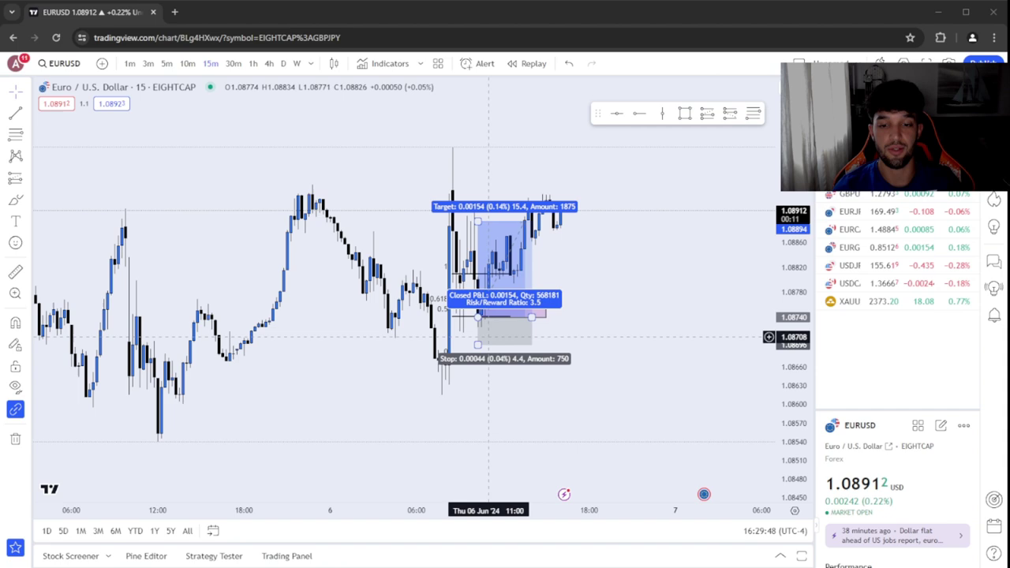
scroll(529, 346, up, 2)
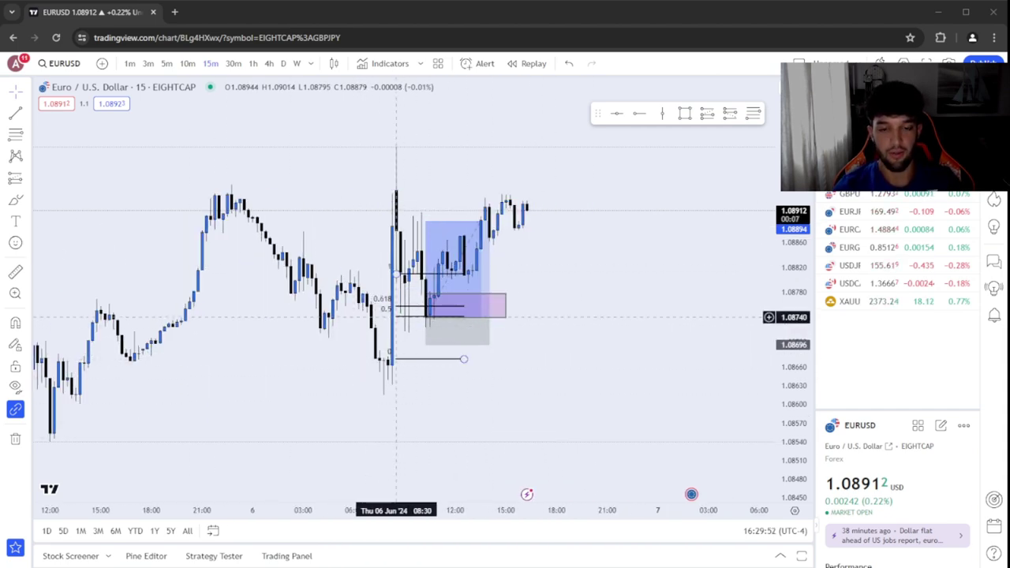
click(412, 315)
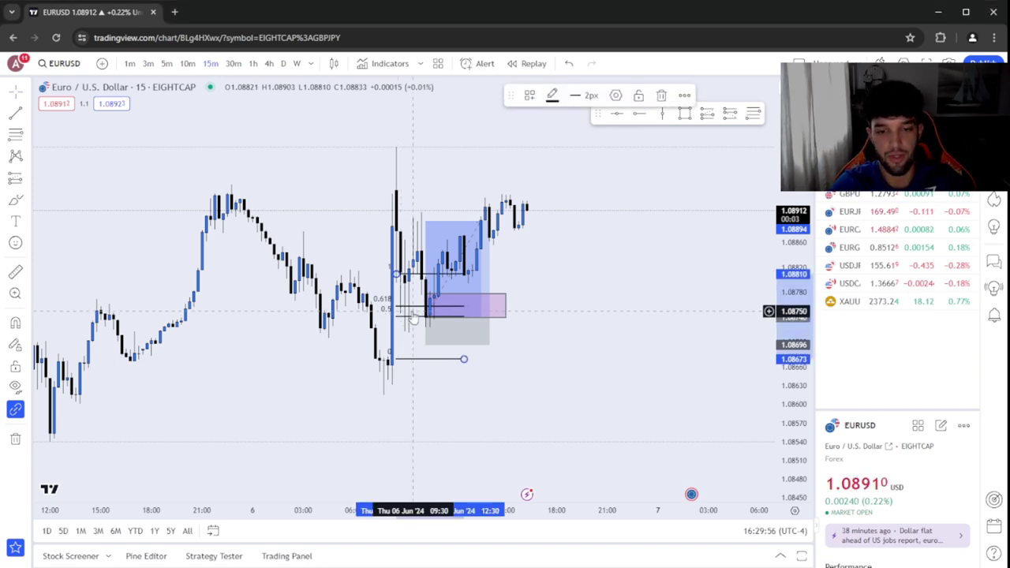
key(Delete)
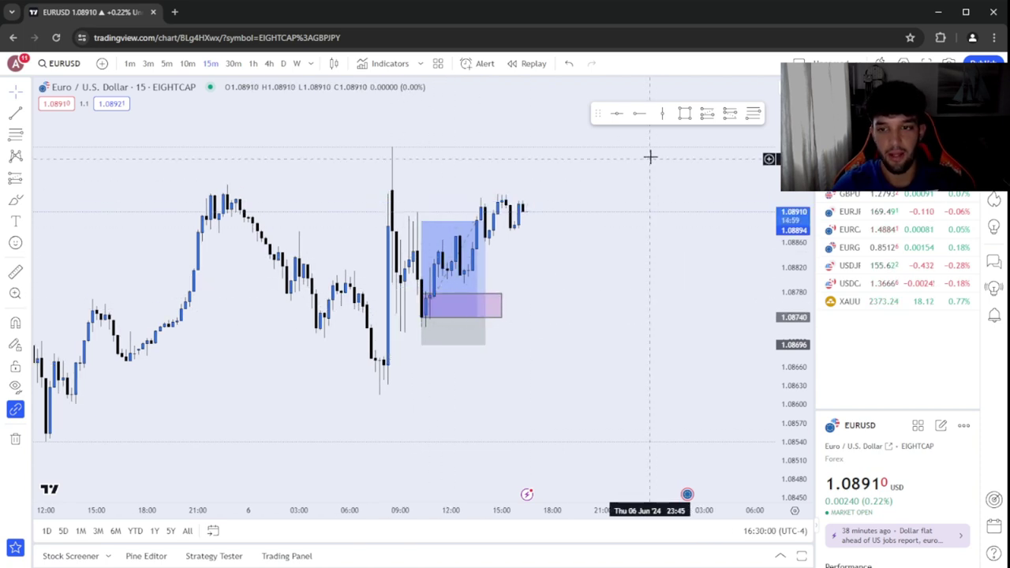
click(686, 117)
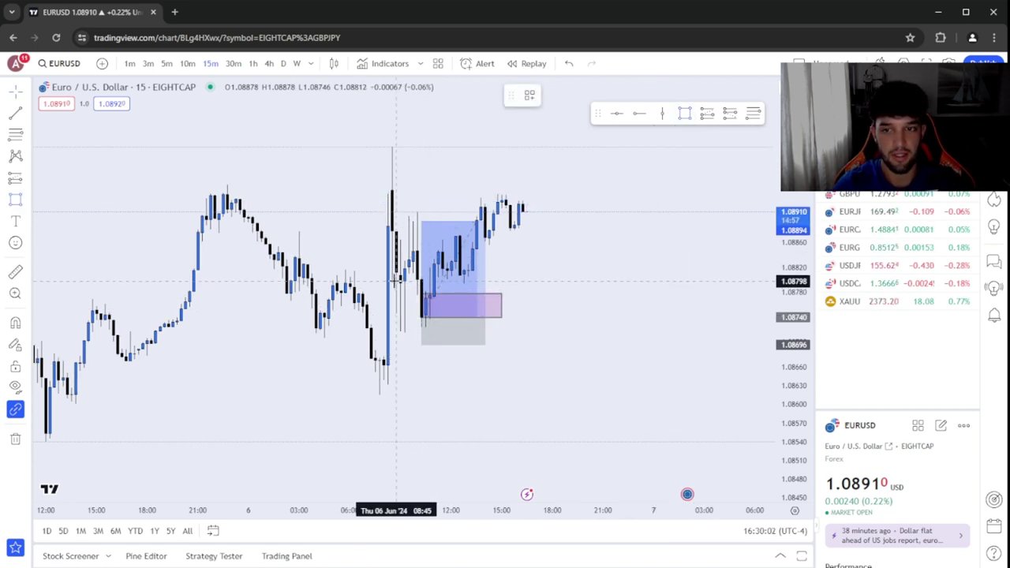
drag(396, 280, 637, 356)
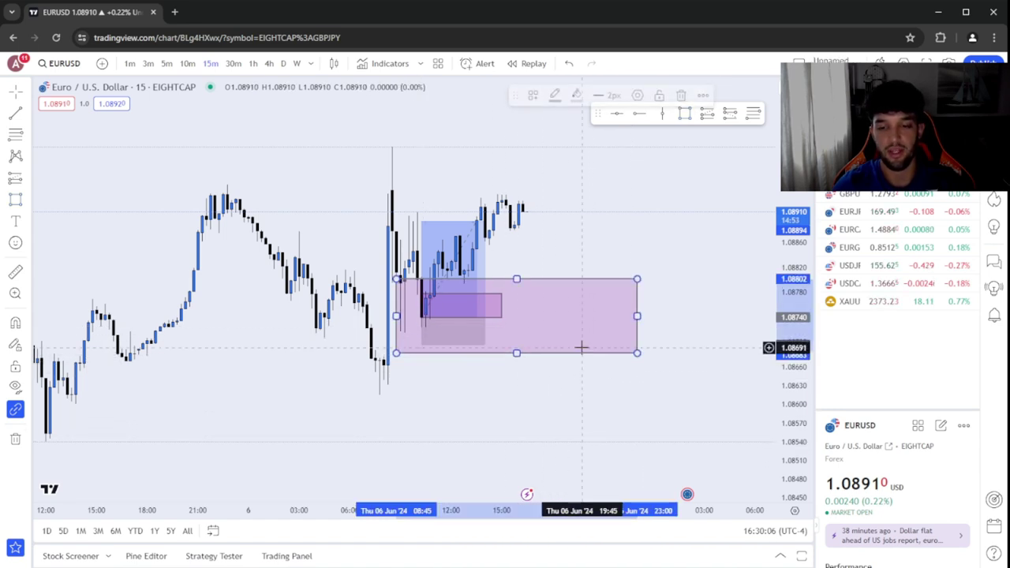
key(Delete)
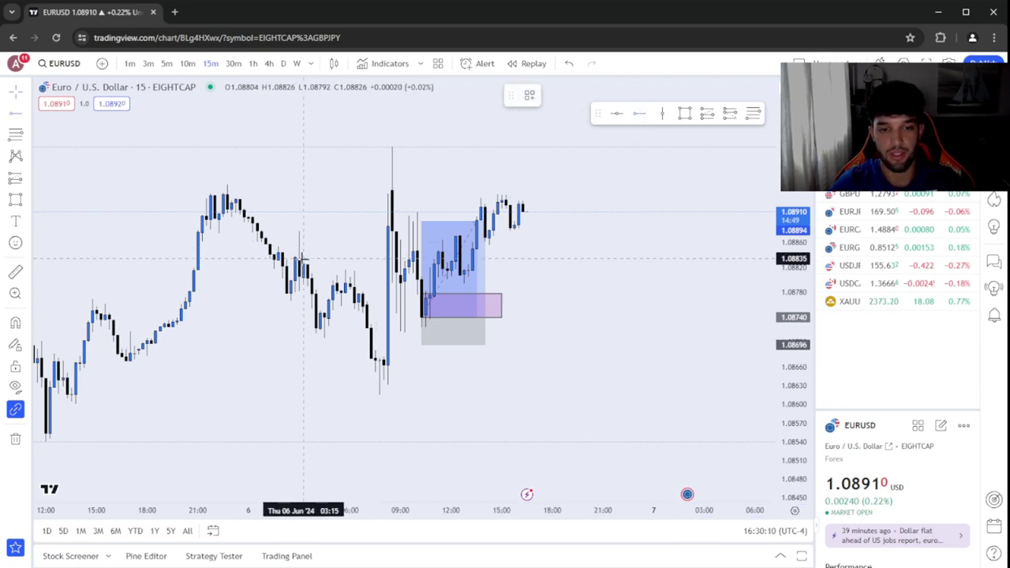
click(345, 270)
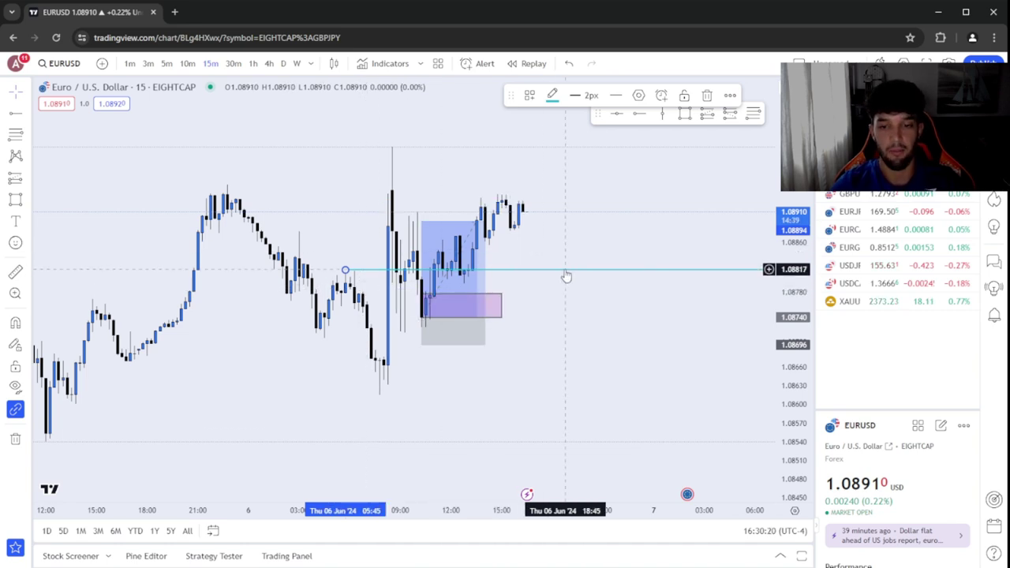
key(Delete)
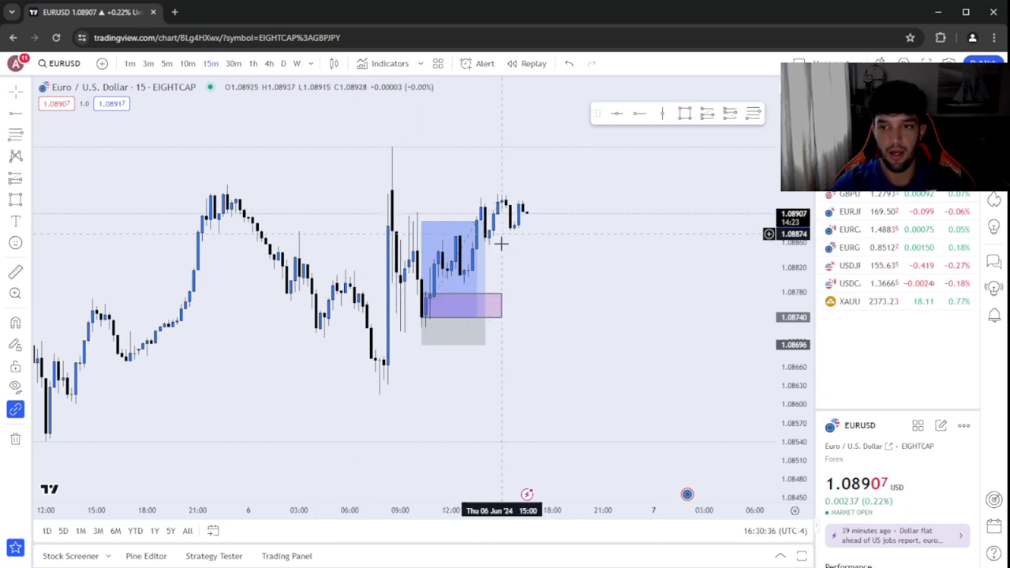
Draw a Fibonacci retracement from the swing high near 1.0879 down to the swing low near 1.0868.
click(752, 115)
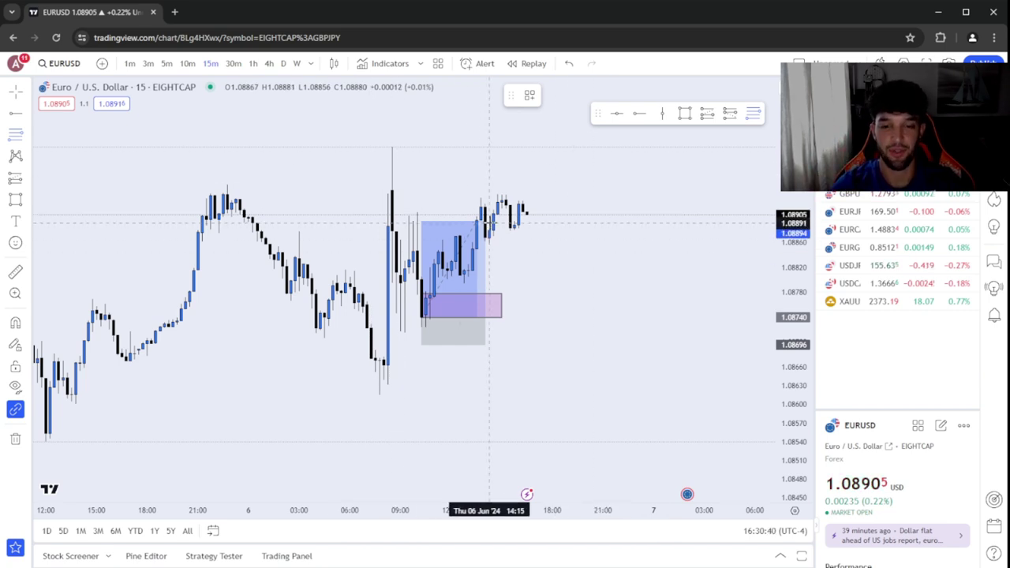
click(396, 283)
click(632, 357)
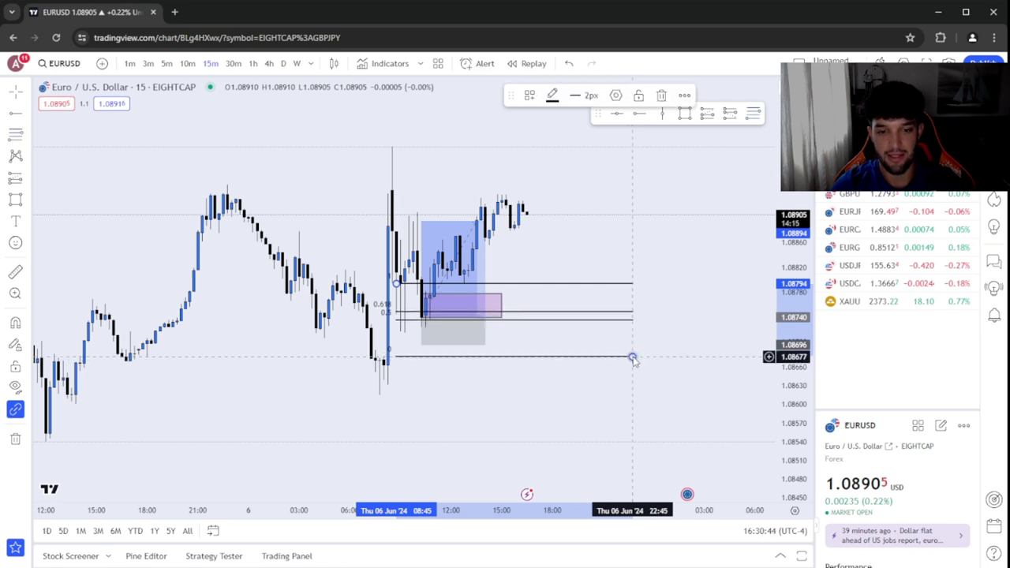
click(398, 324)
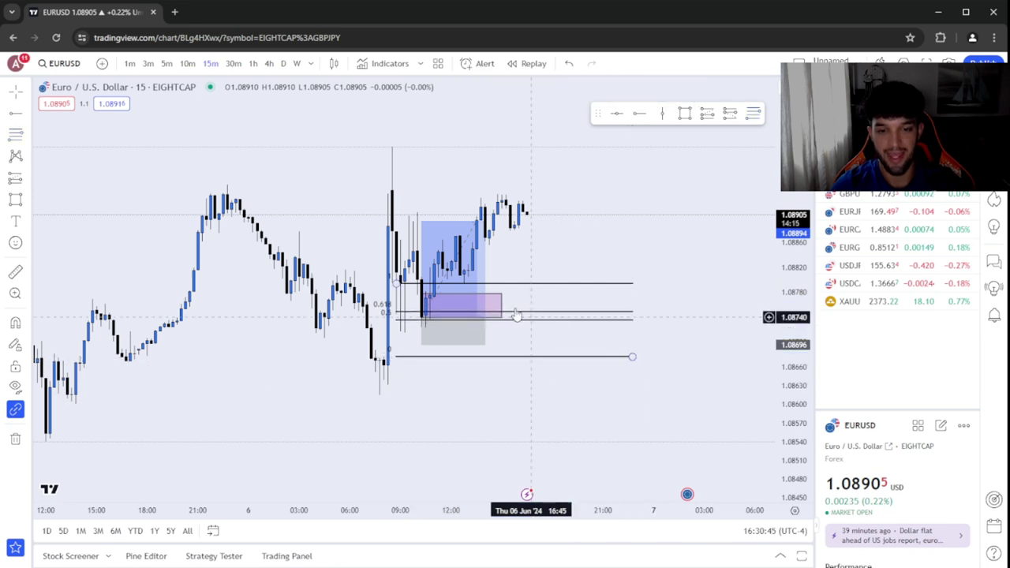
Review the purple imbalance zone and the long position's risk/reward details against the new levels.
click(423, 317)
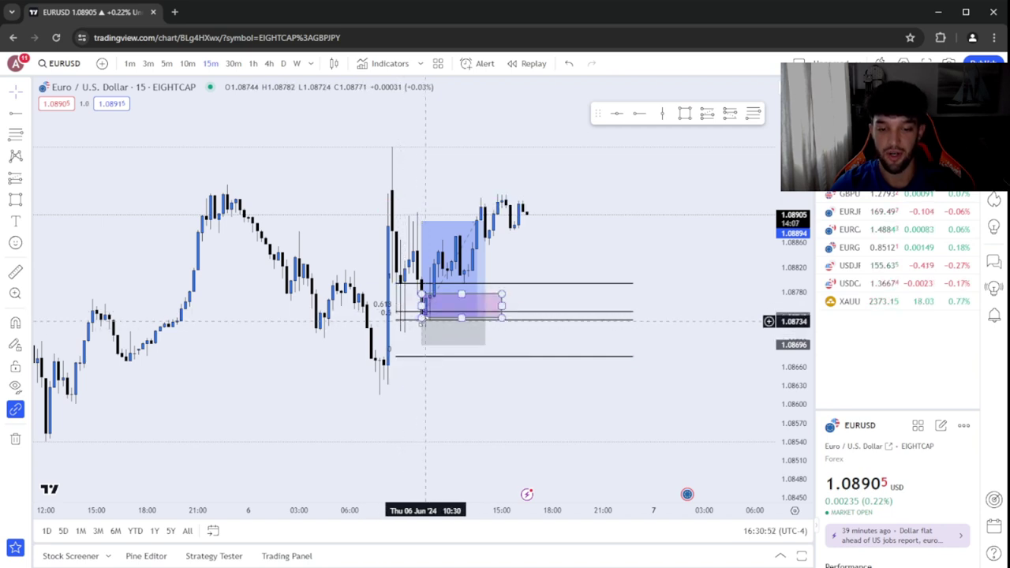
click(424, 339)
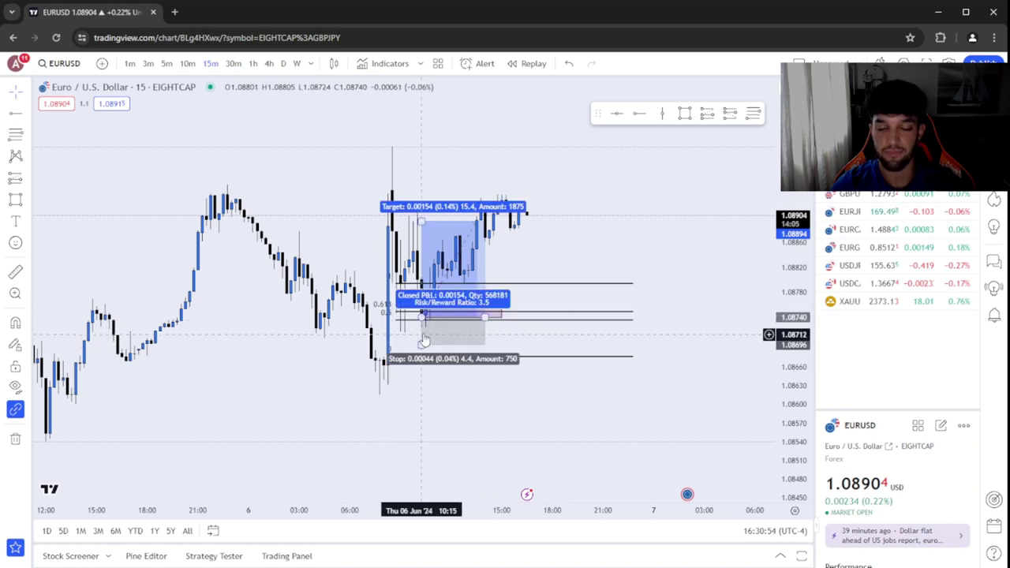
click(406, 336)
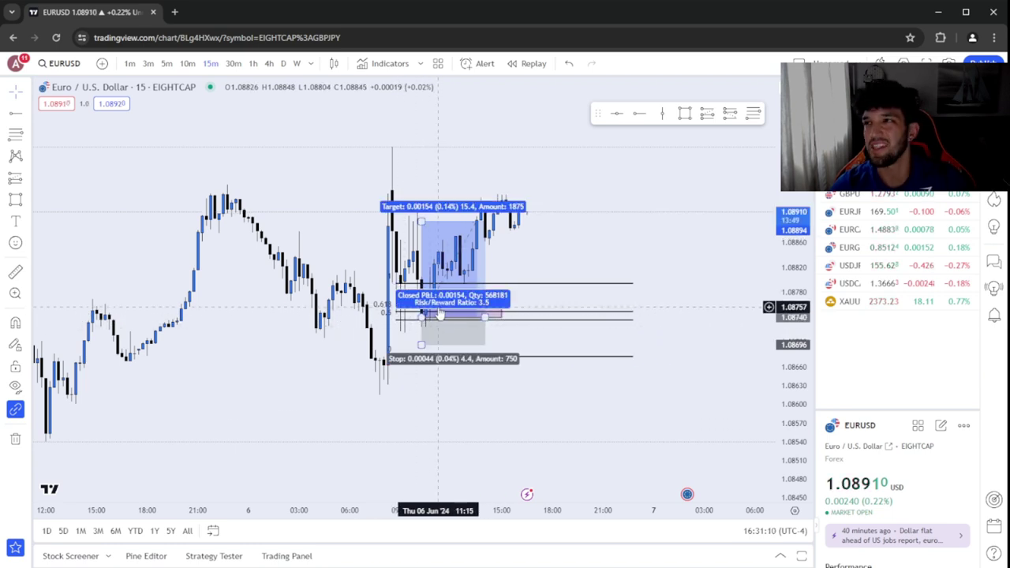
Put the EURUSD chart on 5-minute candles and check the pink imbalance zone.
click(168, 65)
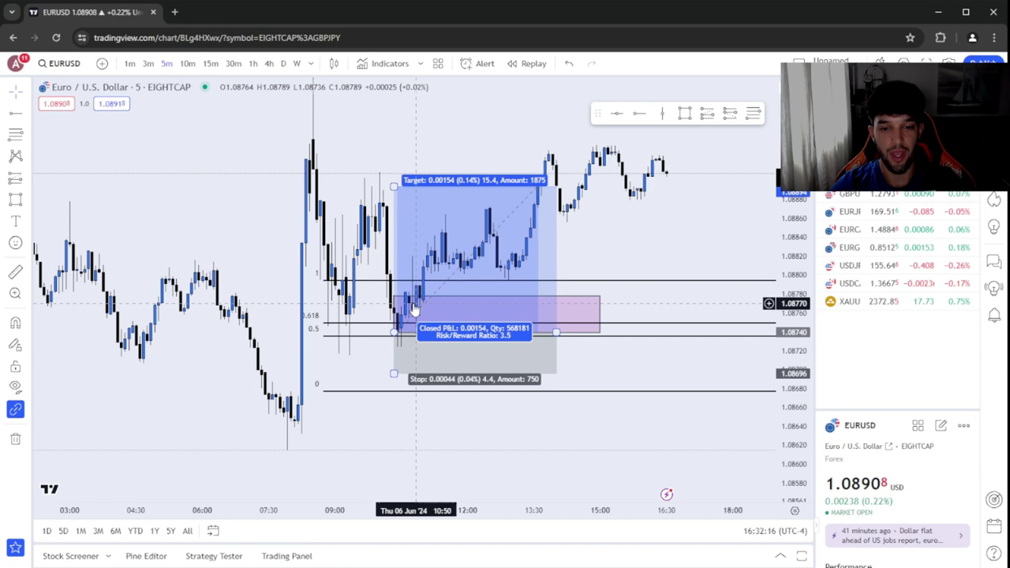
click(392, 314)
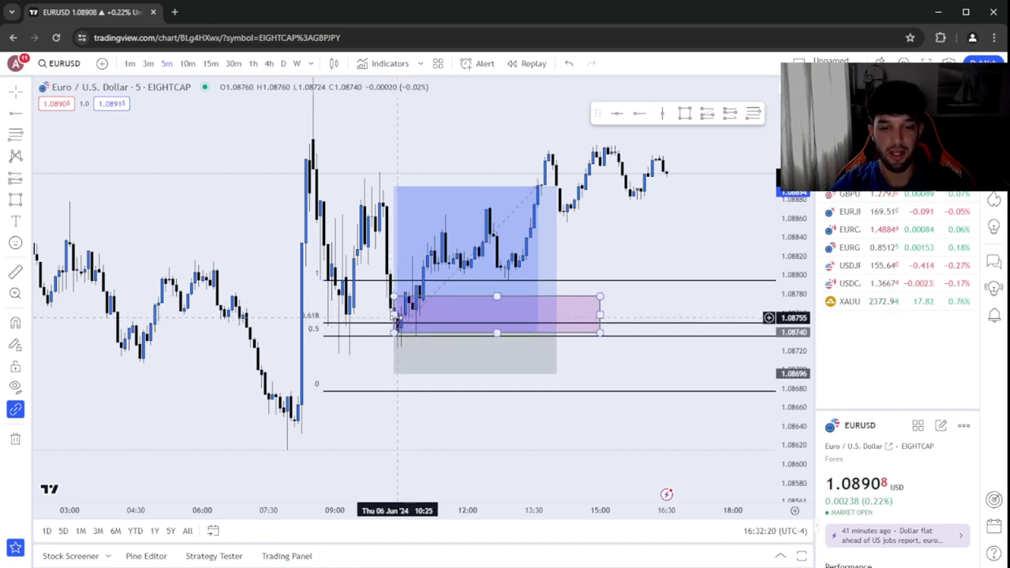
click(389, 324)
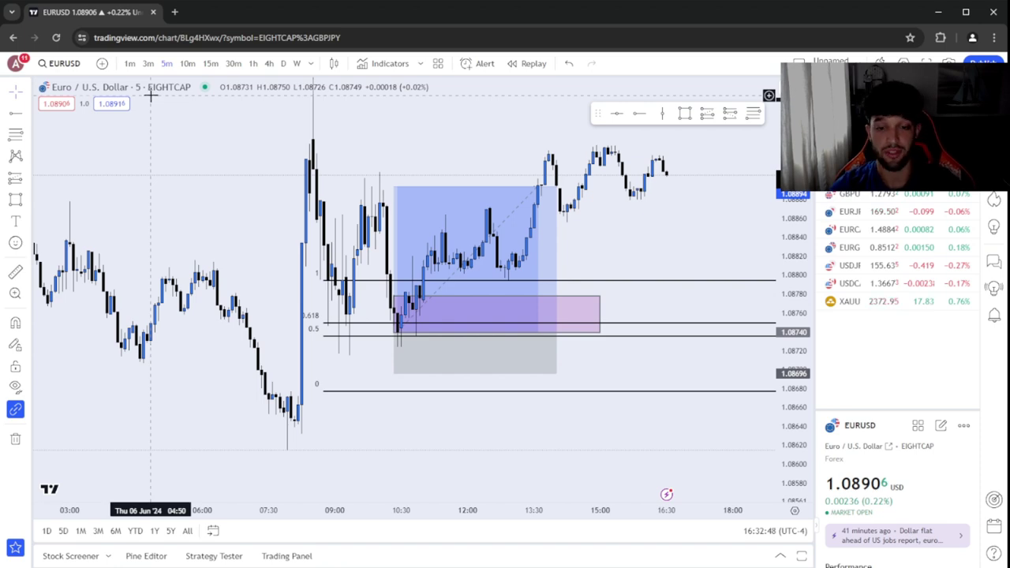
Switch to 1-minute candles and zoom, pan and stretch the view around the 08:00 trade entry.
click(130, 63)
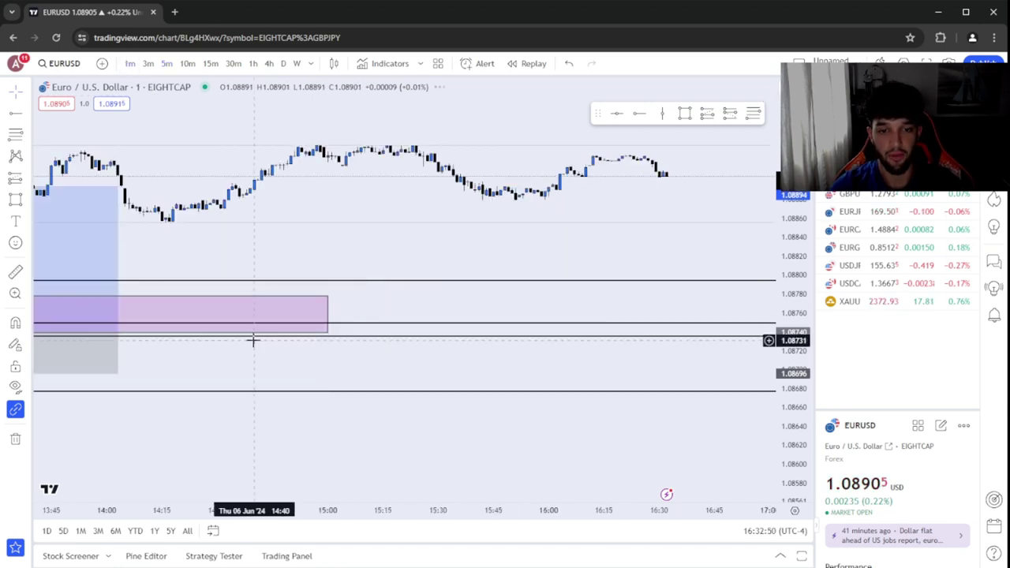
scroll(309, 342, down, 5)
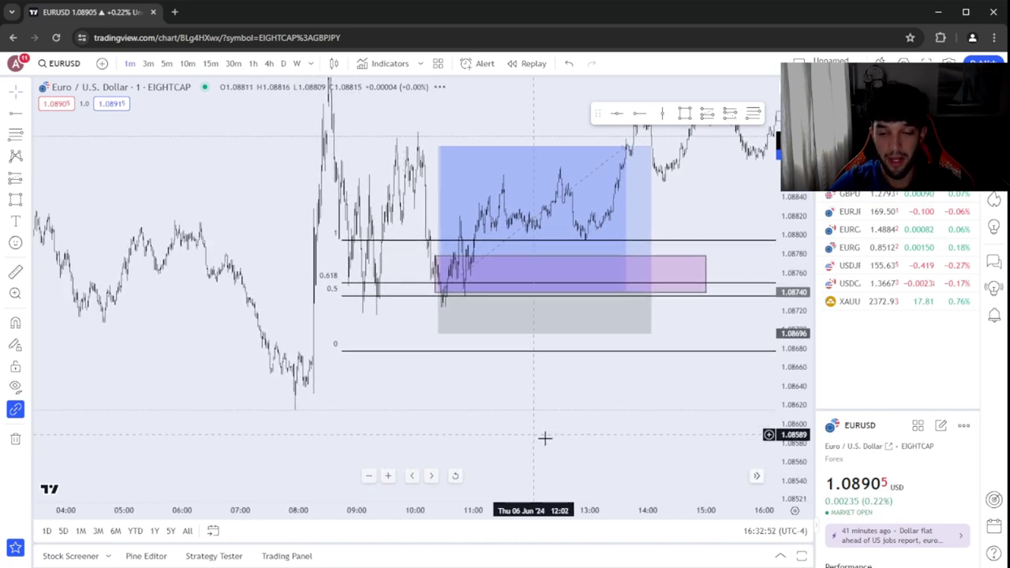
scroll(545, 438, up, 4)
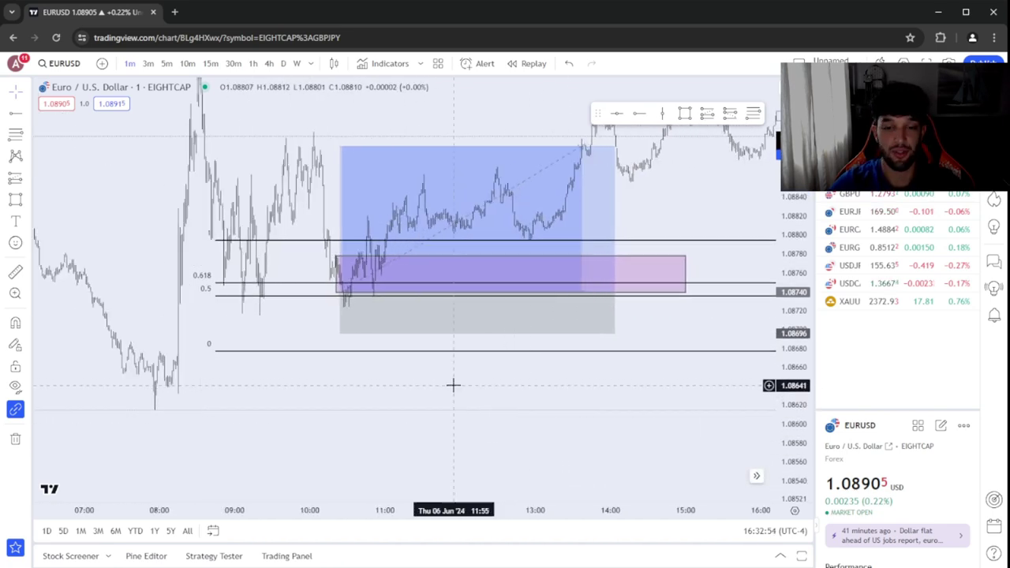
scroll(453, 385, up, 2)
drag(325, 408, 571, 448)
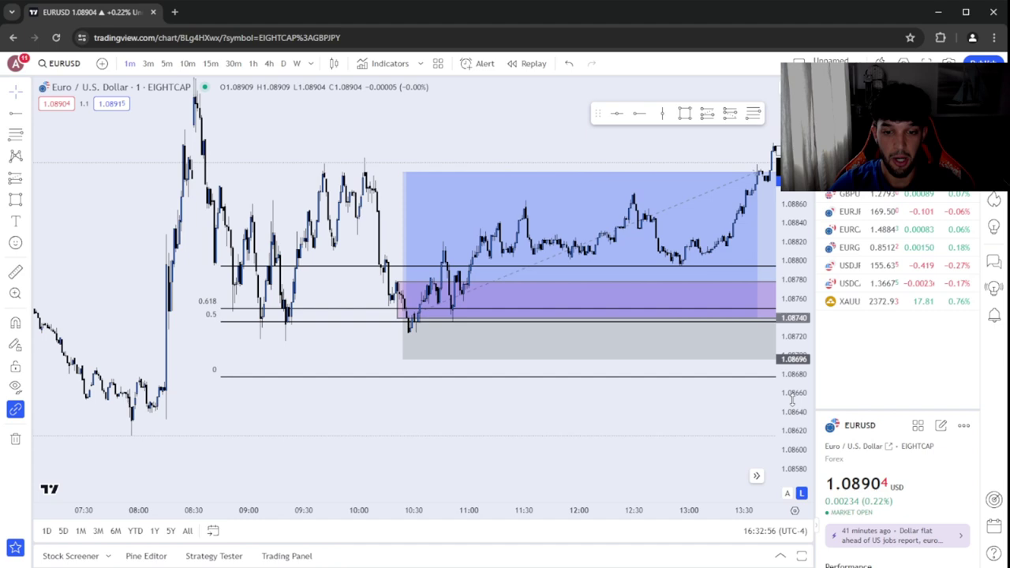
drag(792, 401, 792, 454)
scroll(476, 456, up, 2)
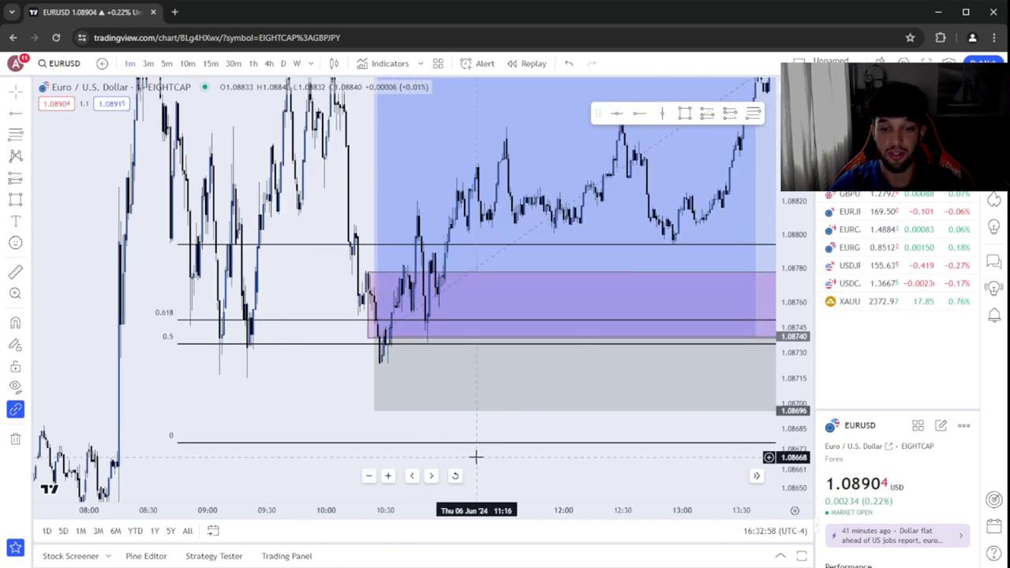
scroll(457, 457, up, 2)
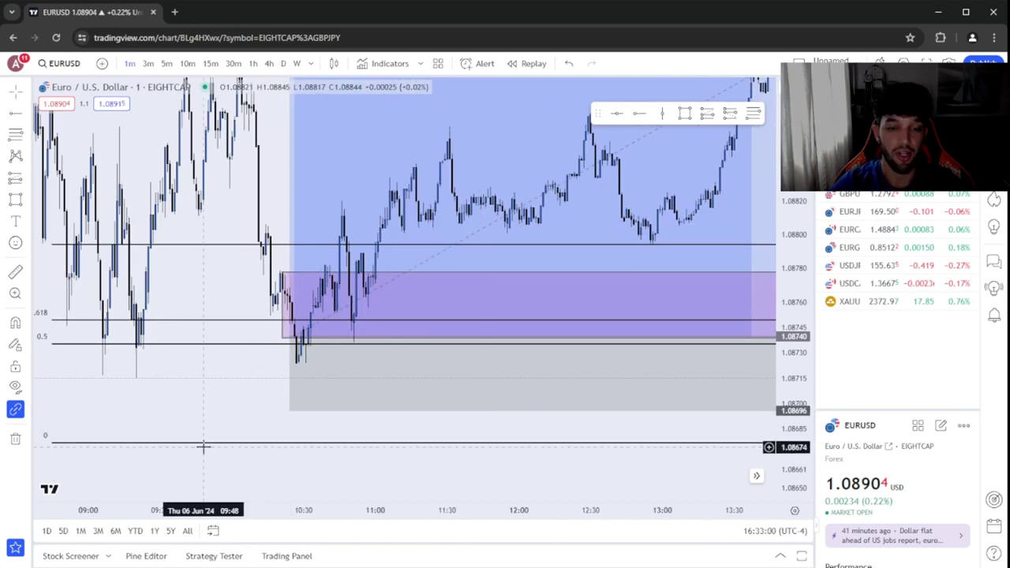
drag(204, 447, 330, 448)
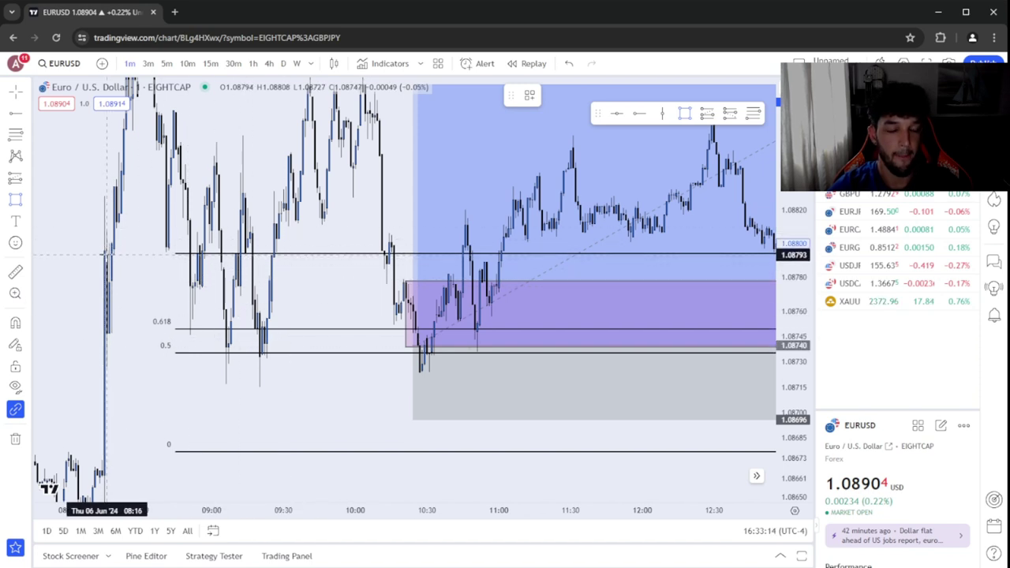
drag(106, 254, 698, 364)
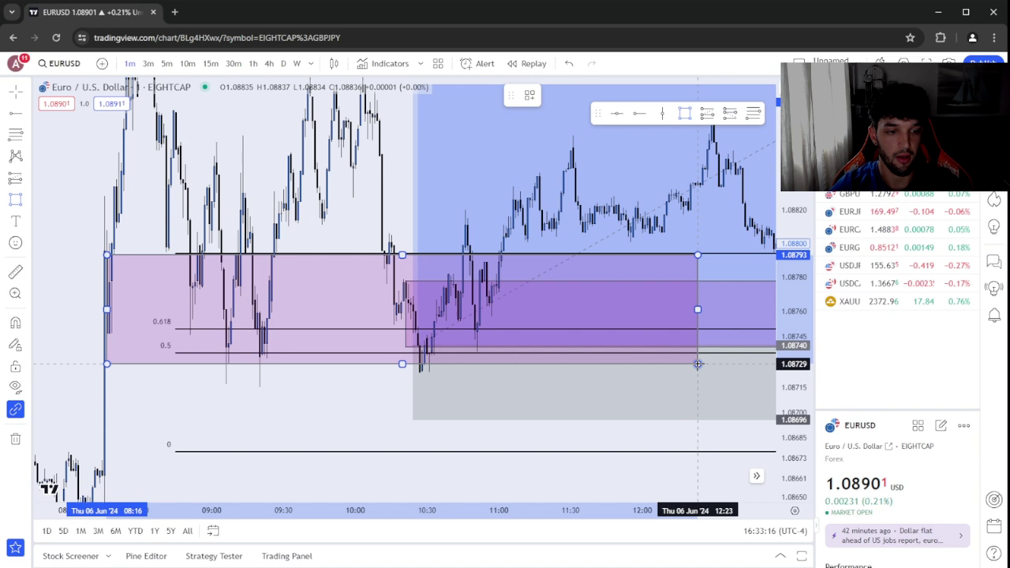
click(360, 381)
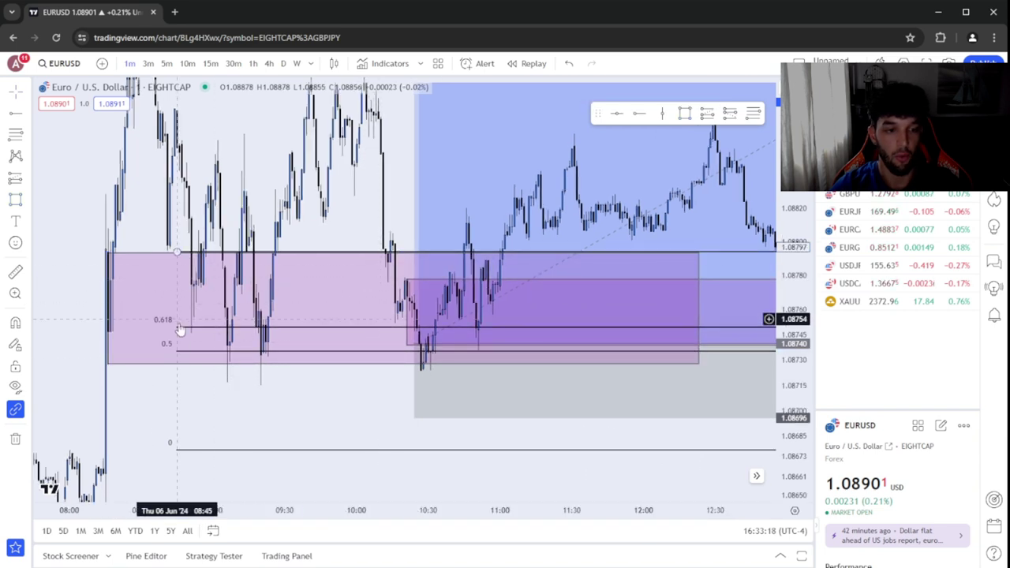
click(234, 367)
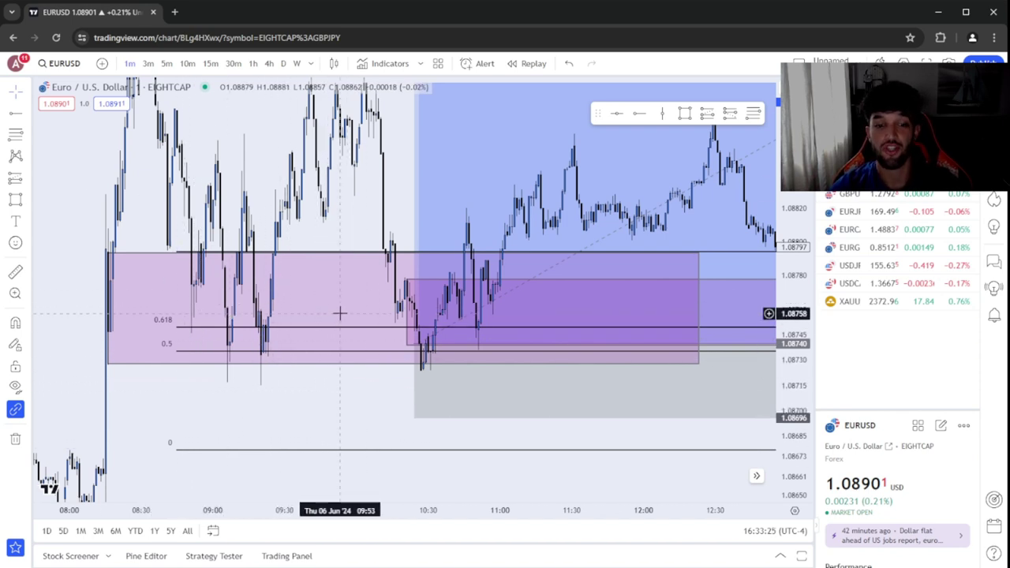
click(142, 257)
key(Delete)
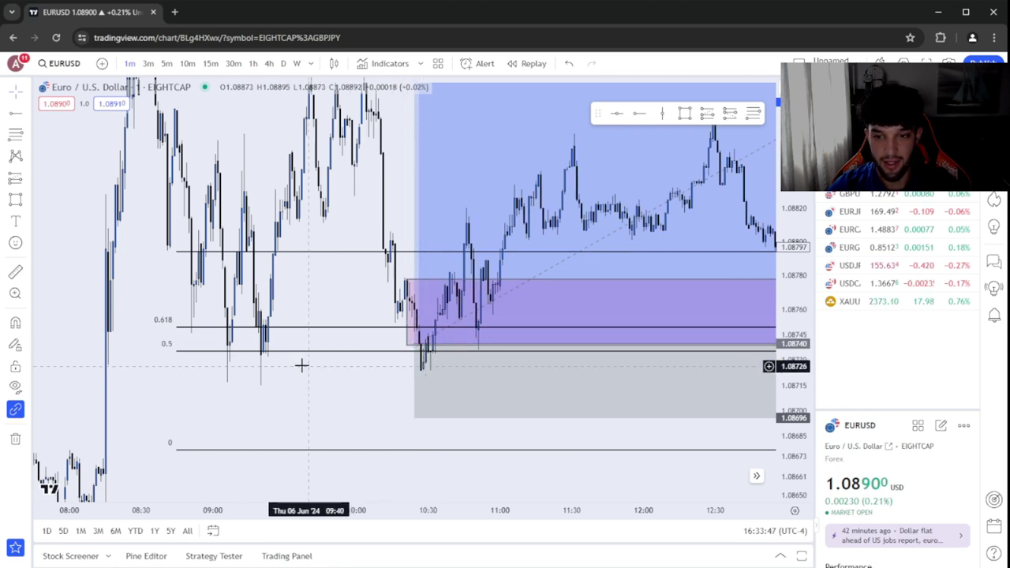
Zoom and pan the 1-minute chart to frame the full long-position box reaching its target.
scroll(317, 419, down, 3)
scroll(316, 412, up, 5)
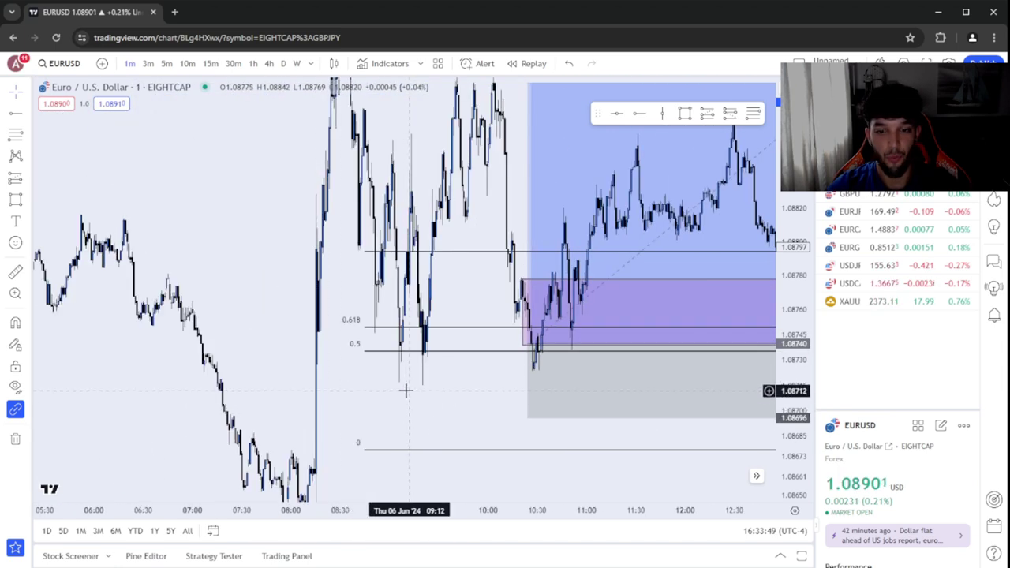
drag(406, 387, 114, 426)
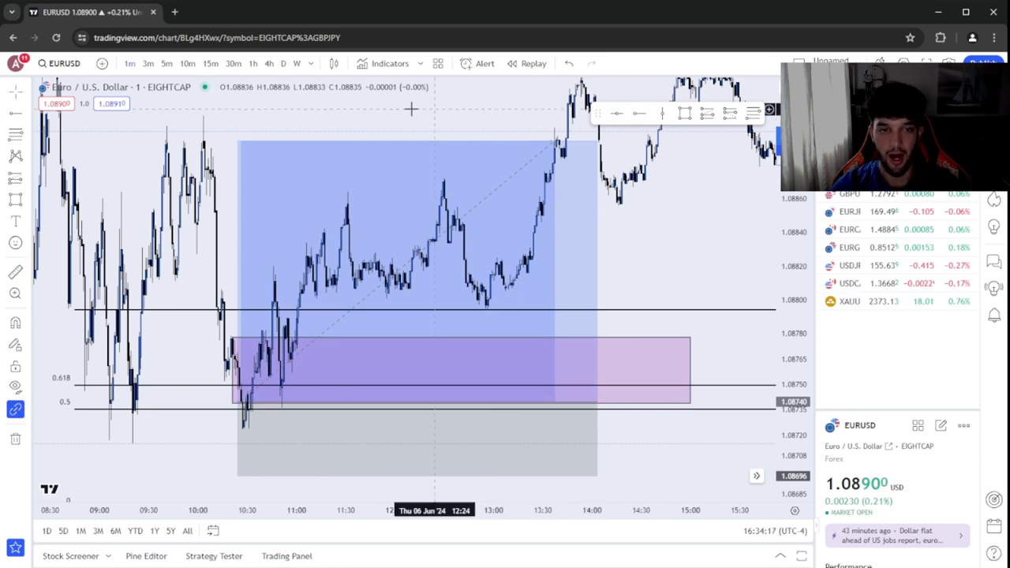
Switch to 5-minute candles, frame the trade, and show the 0.00154 target against the 0.00044 stop.
click(166, 64)
scroll(444, 344, up, 5)
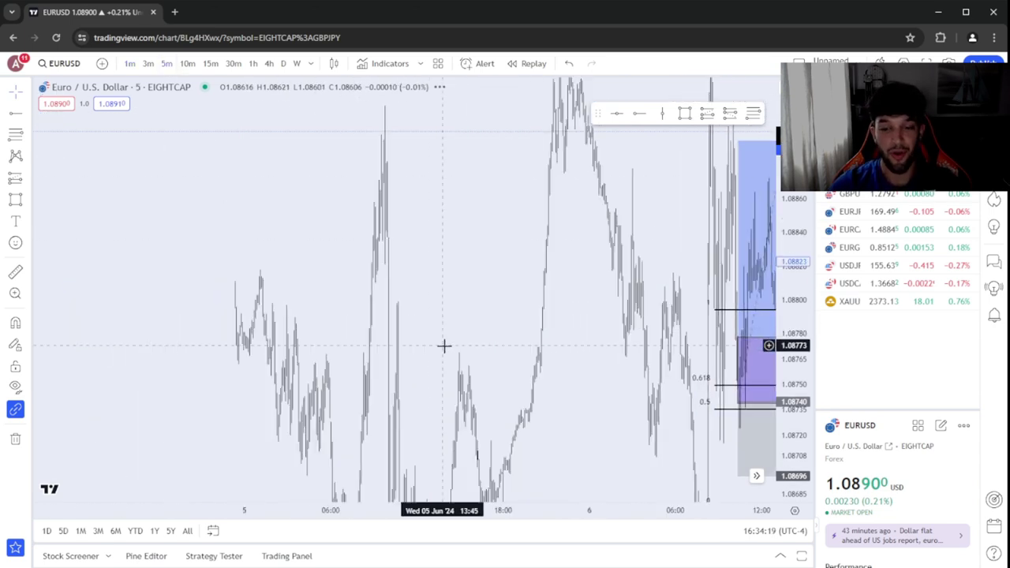
drag(480, 227, 187, 227)
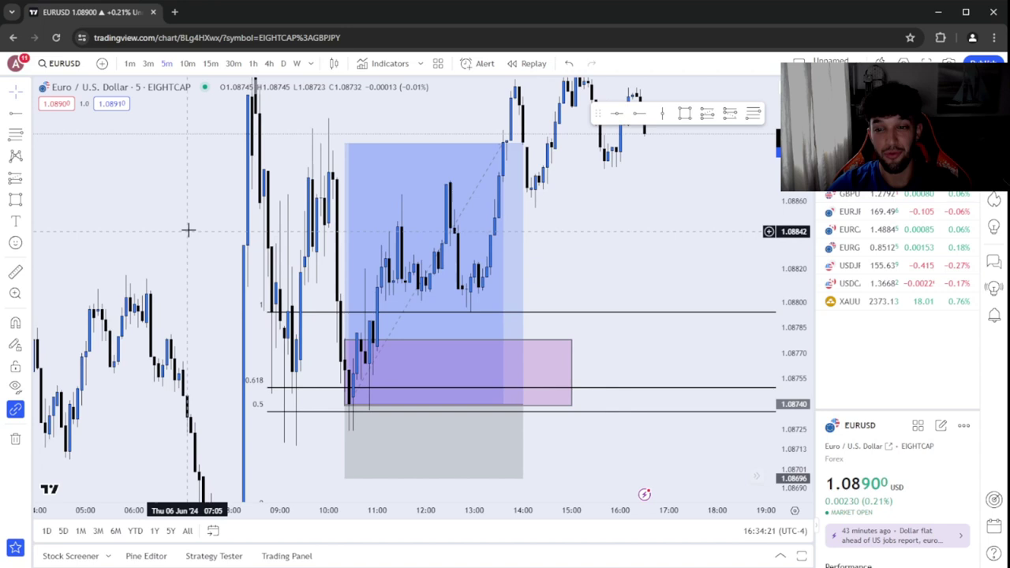
drag(795, 229, 797, 282)
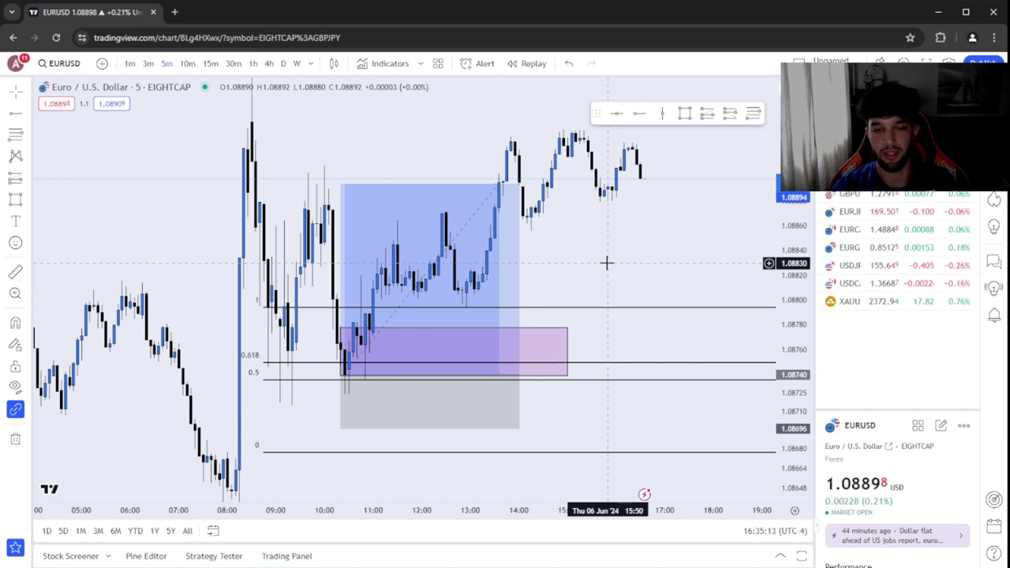
click(469, 341)
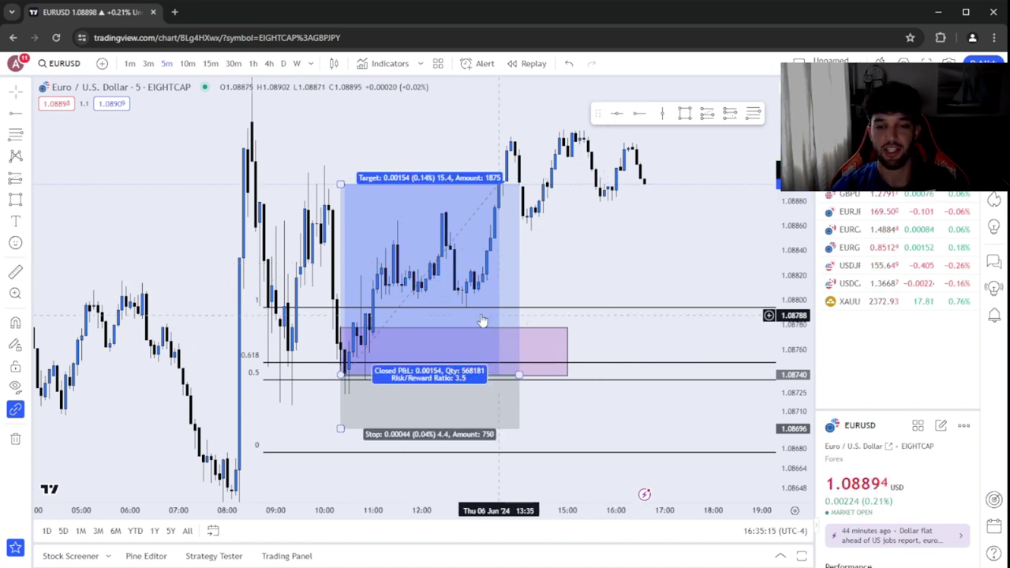